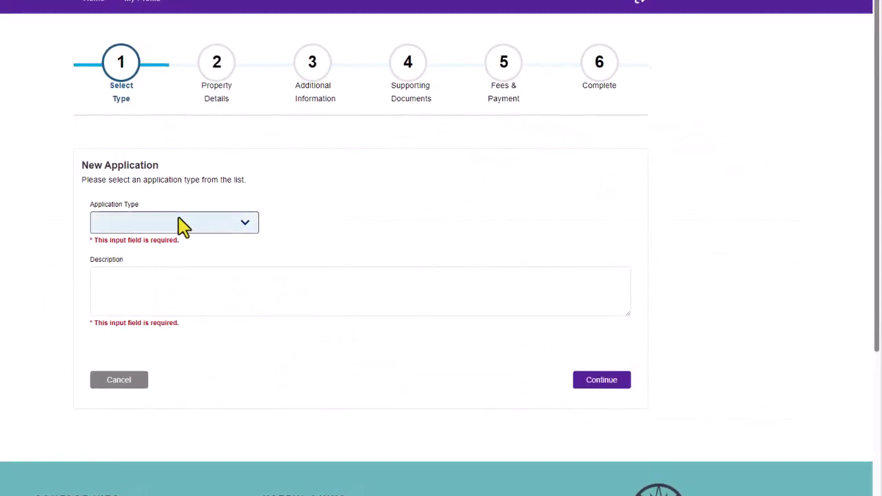
Pick Pre-Application for Development as the type and Application as the sub type, then continue.
left_click(248, 226)
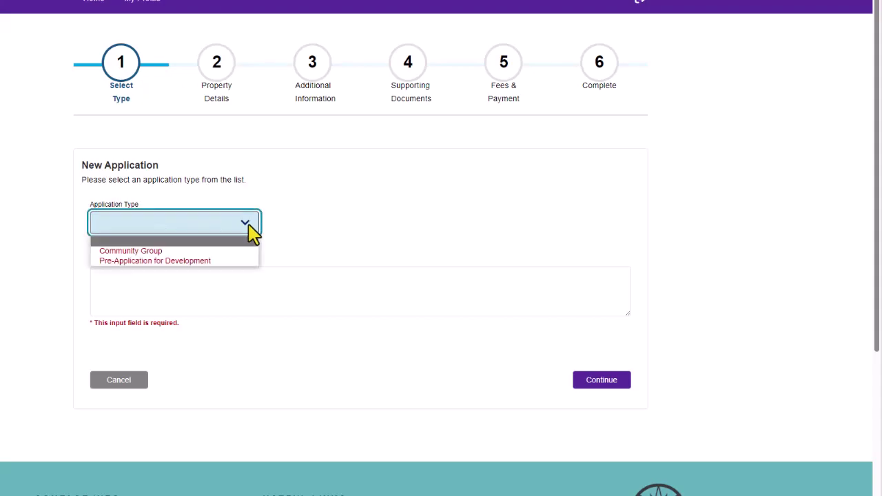
left_click(257, 261)
left_click(435, 231)
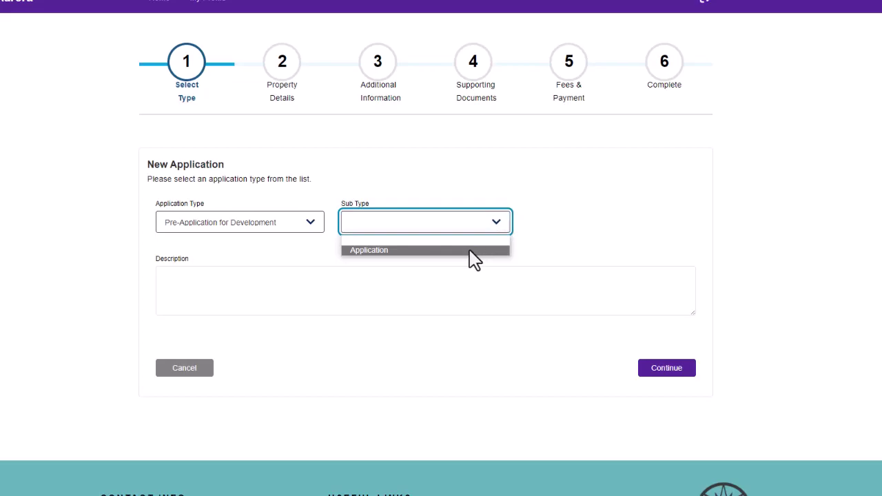
left_click(471, 250)
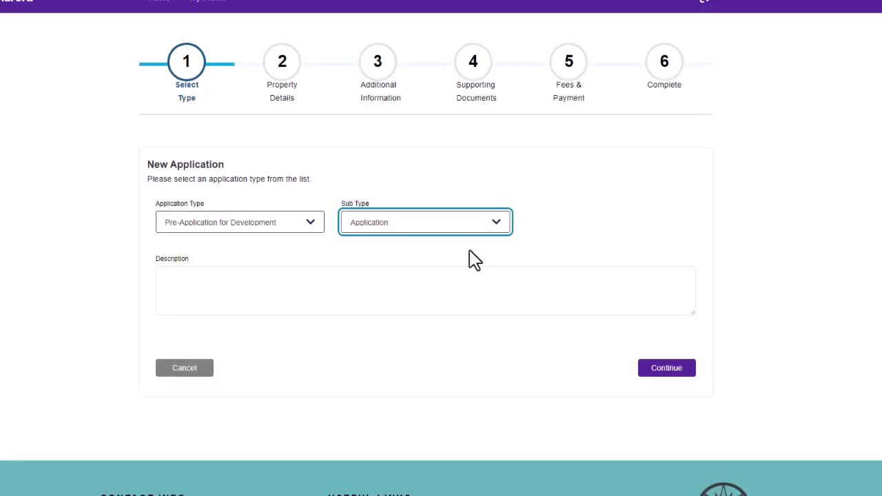
left_click(666, 367)
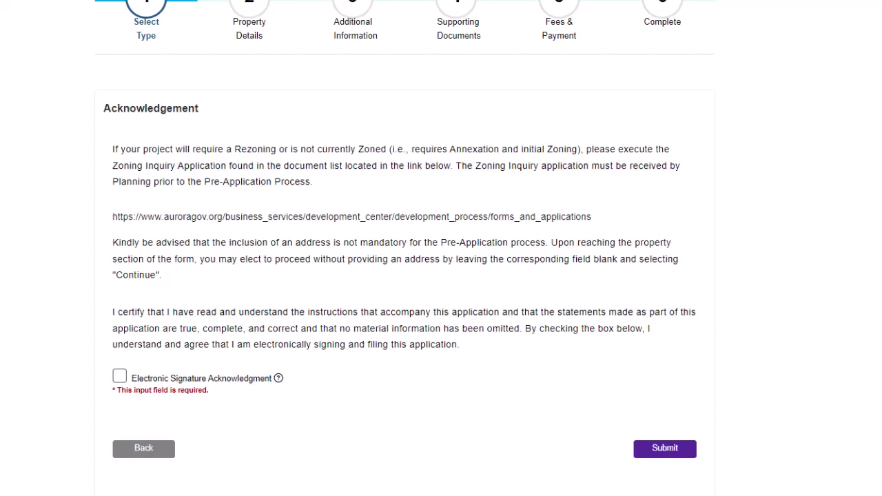
Tick the Electronic Signature Acknowledgment and submit it to reach Property Details.
left_click(119, 377)
left_click(658, 451)
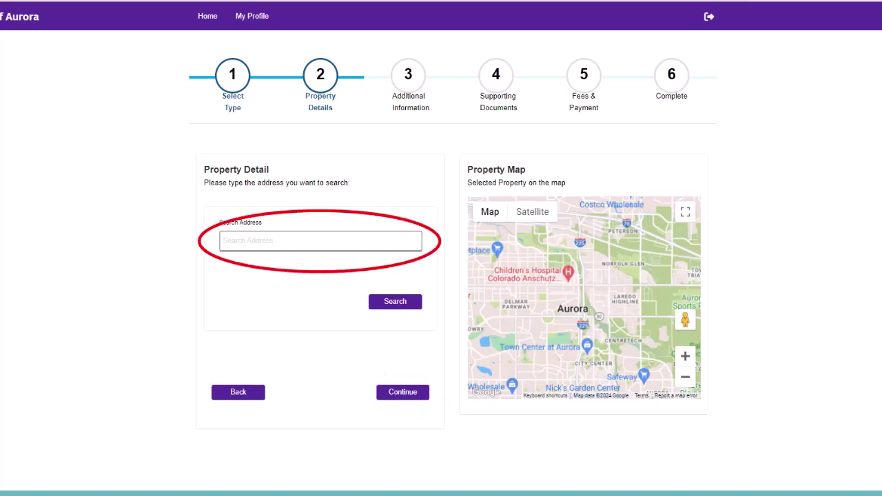
Search for the property's street address and select the matching result.
left_click(415, 302)
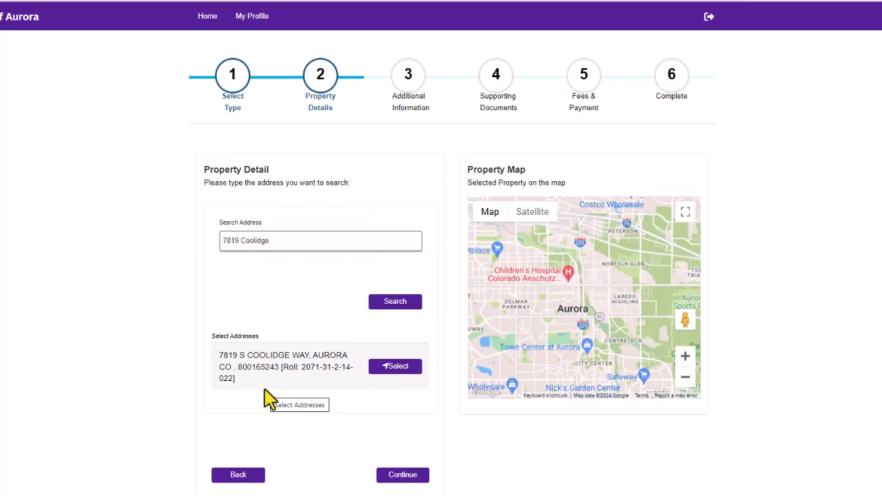
left_click(409, 375)
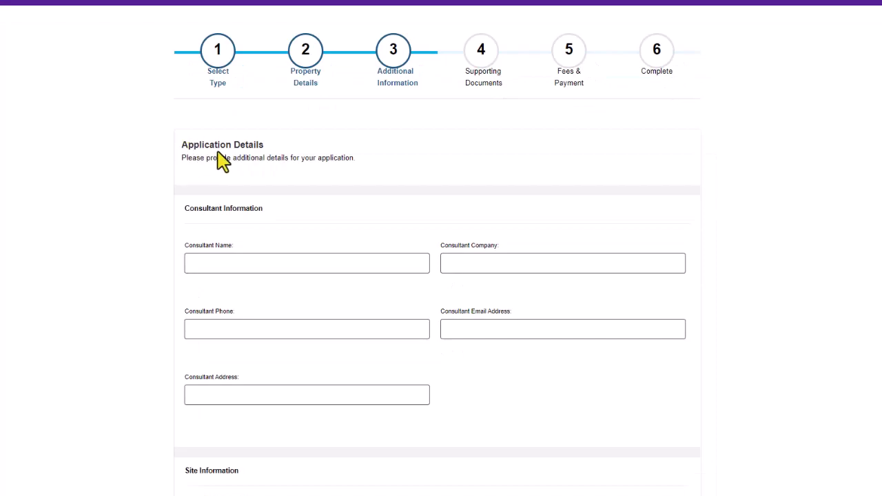
Go through the consultant name, company, phone, email and address fields.
left_click(222, 262)
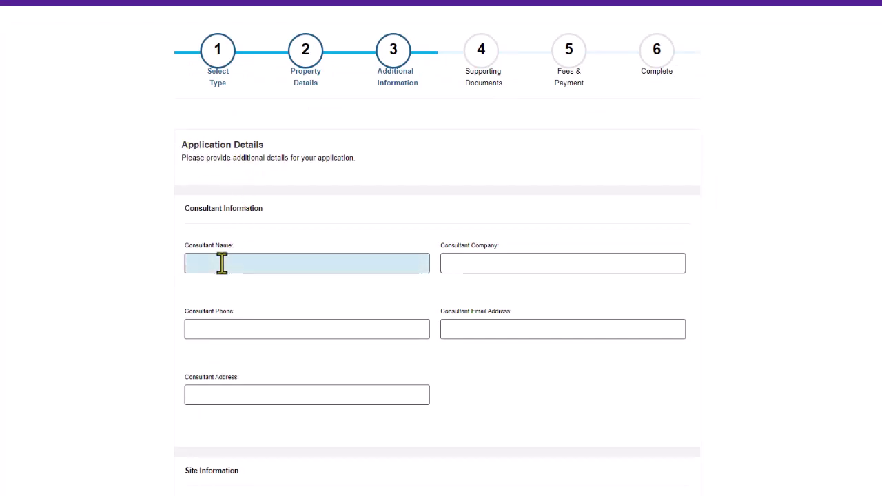
left_click(442, 269)
left_click(323, 328)
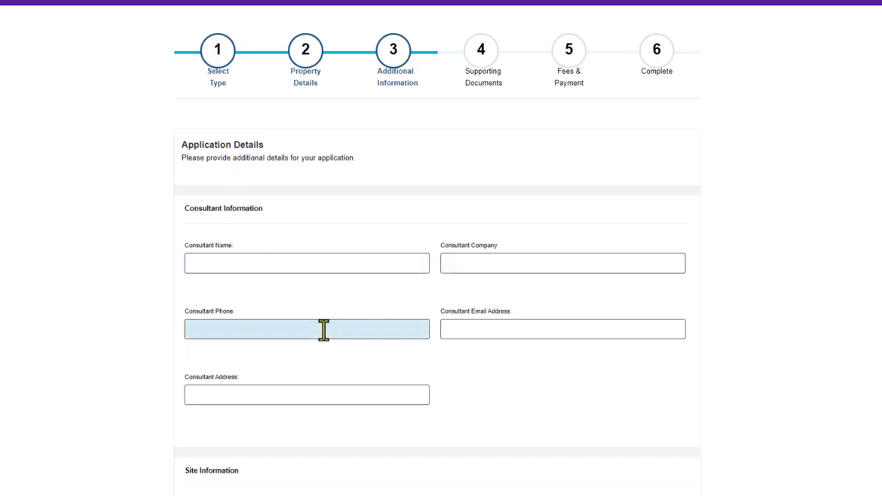
left_click(448, 329)
left_click(388, 391)
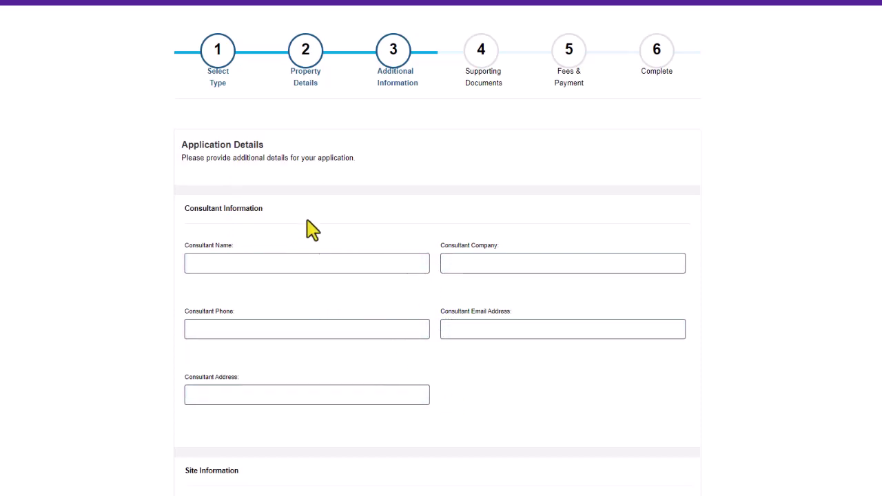
Check the ODA project manager and planning case manager lists without choosing, then continue.
scroll(321, 246, "down", 5)
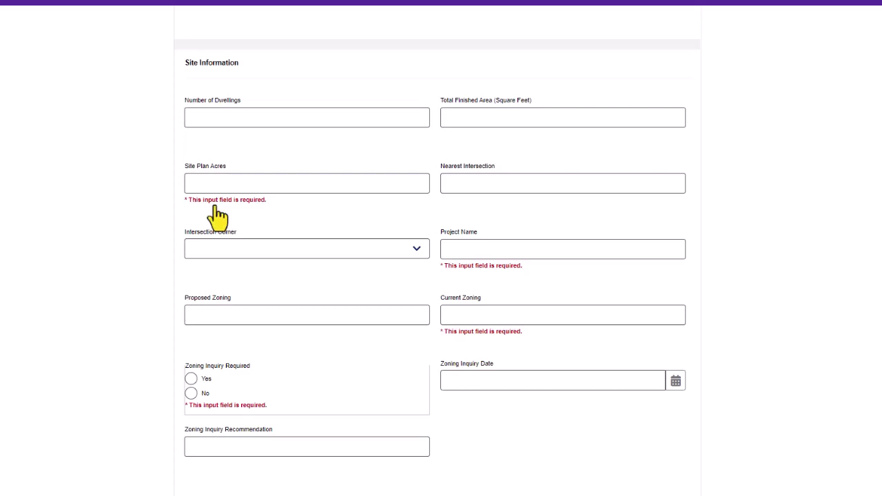
scroll(276, 277, "down", 4)
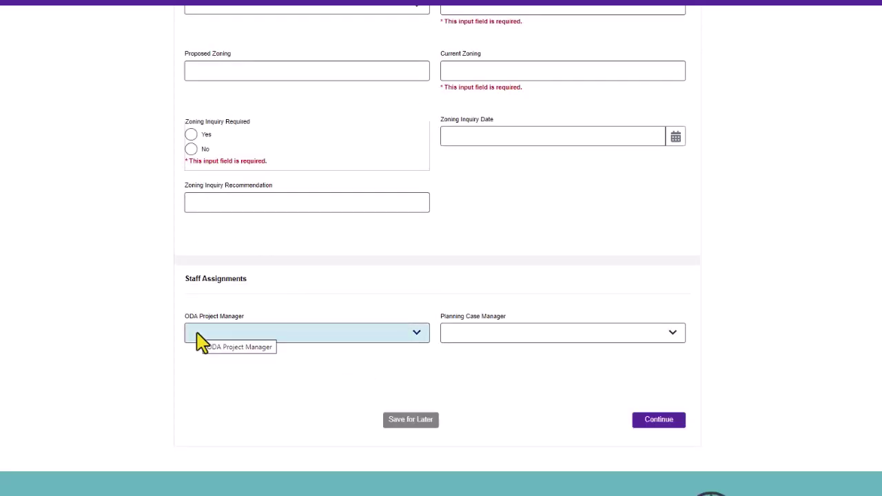
left_click(199, 337)
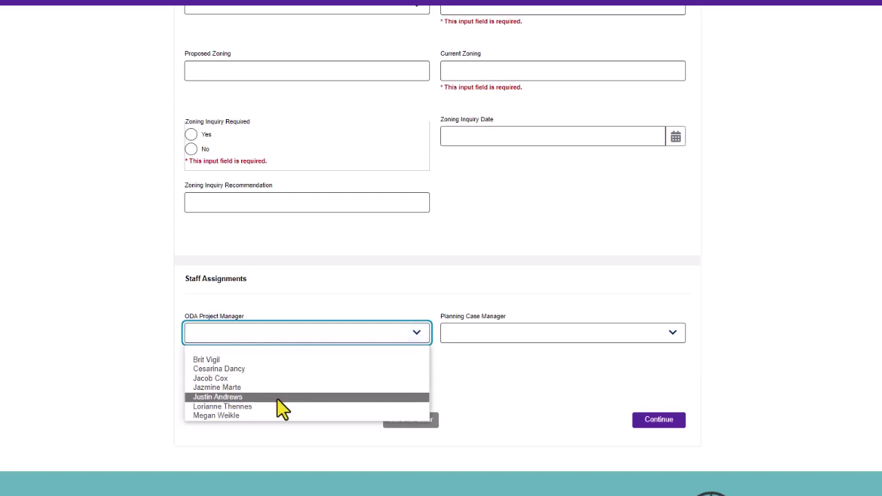
left_click(495, 334)
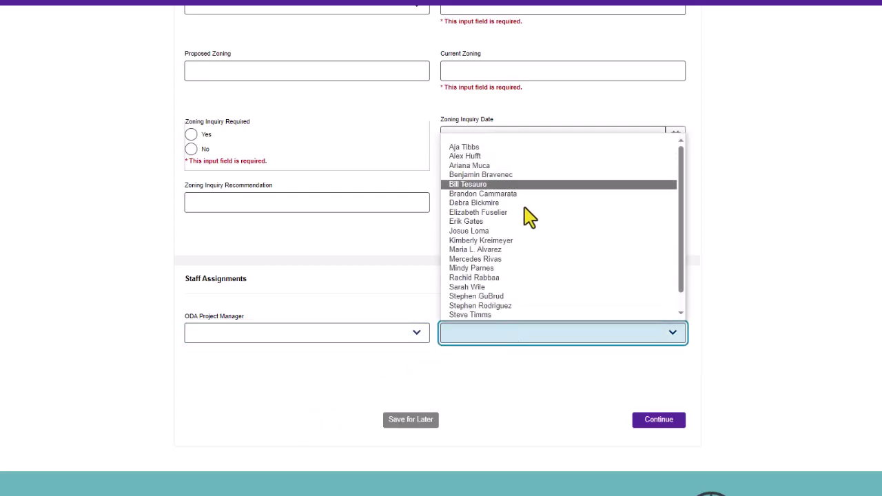
left_click(529, 365)
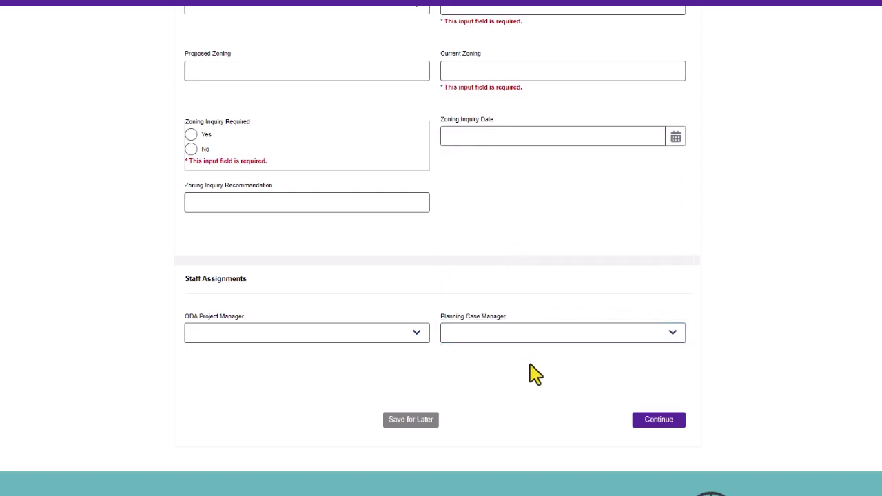
left_click(667, 418)
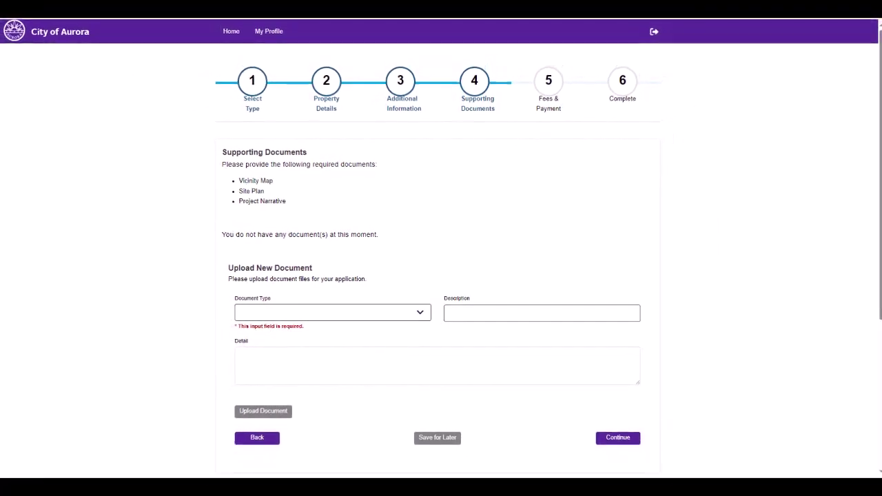
Set the document type to Vicinity Map and go into the description field.
left_click(423, 312)
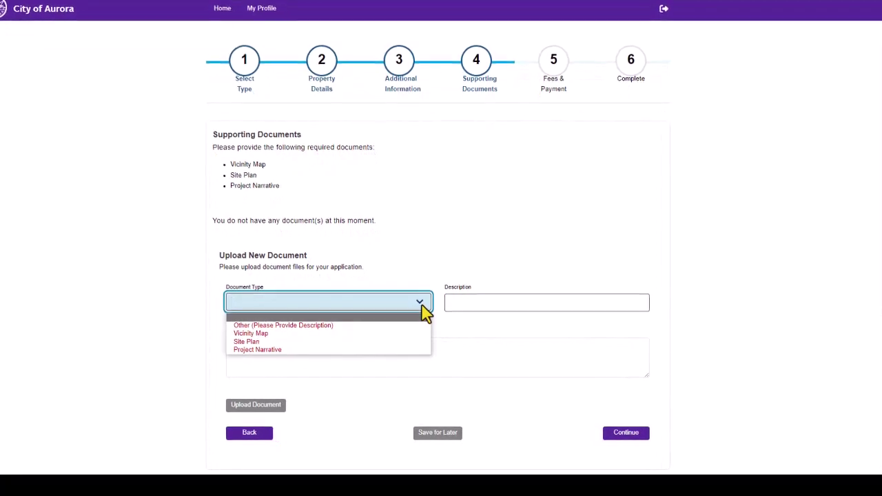
left_click(410, 329)
left_click(456, 296)
left_click(337, 375)
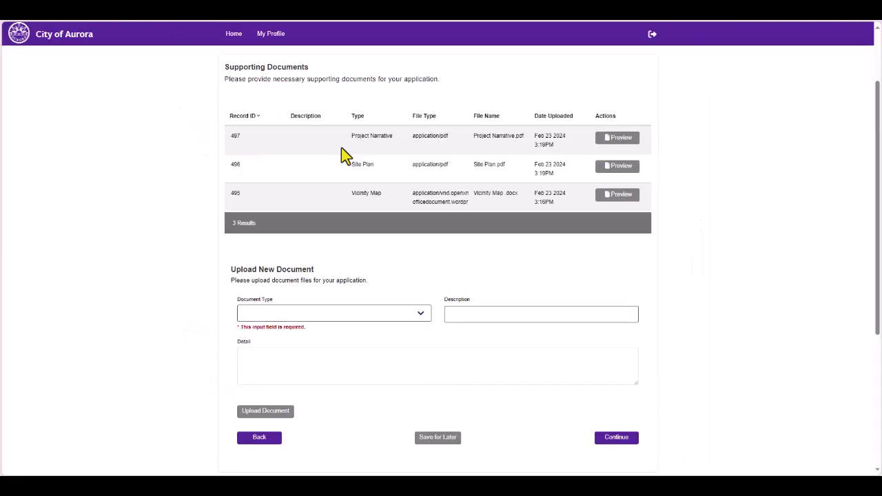
Move past supporting documents, choosing document type Other and filling in its description and detail fields.
left_click(608, 441)
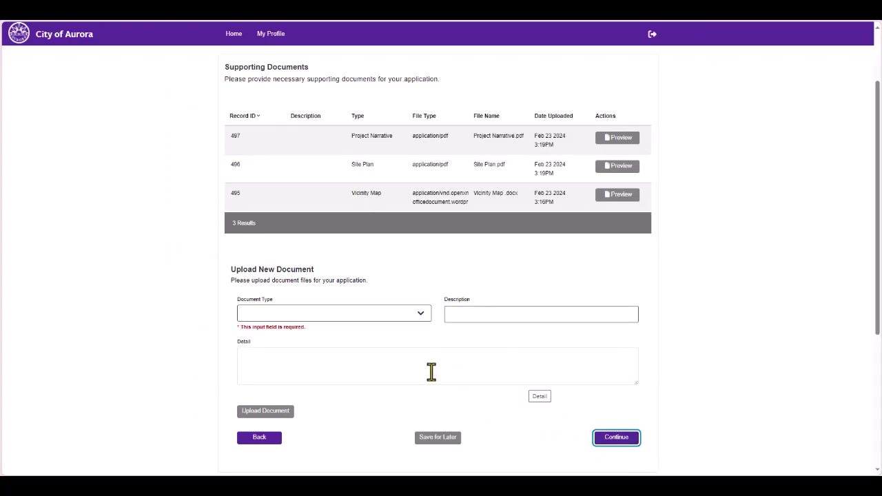
left_click(422, 317)
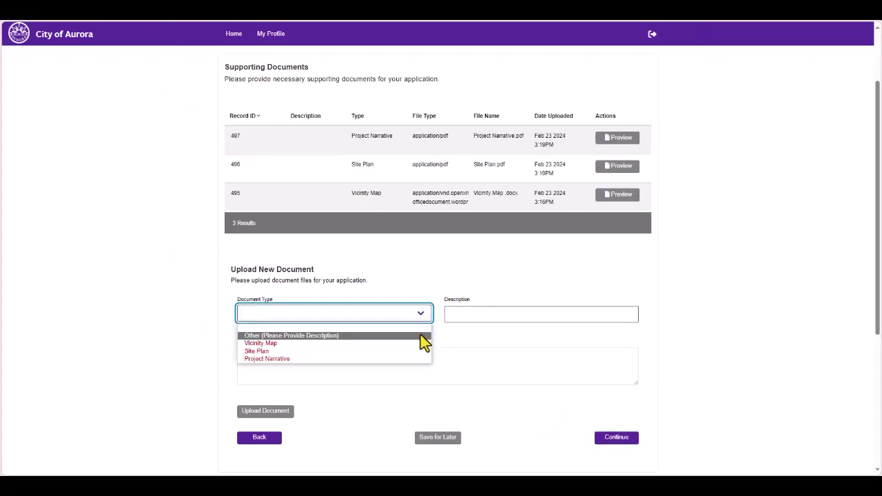
left_click(421, 337)
left_click(486, 313)
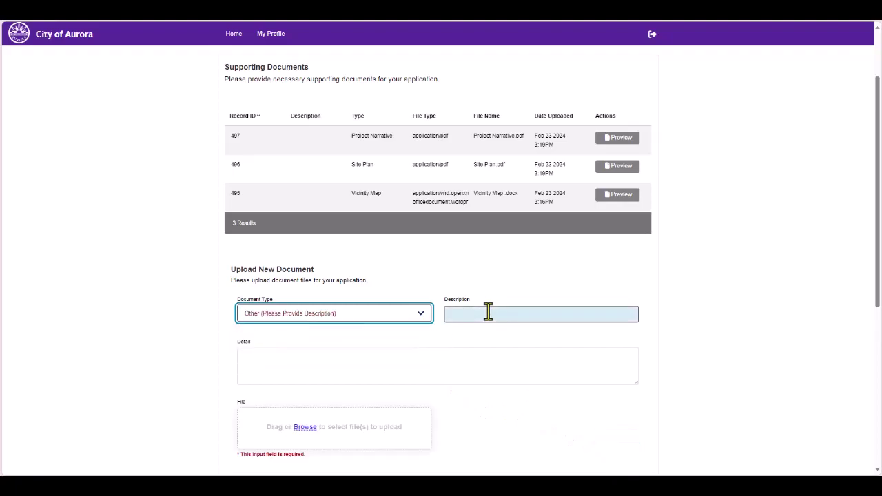
left_click(352, 356)
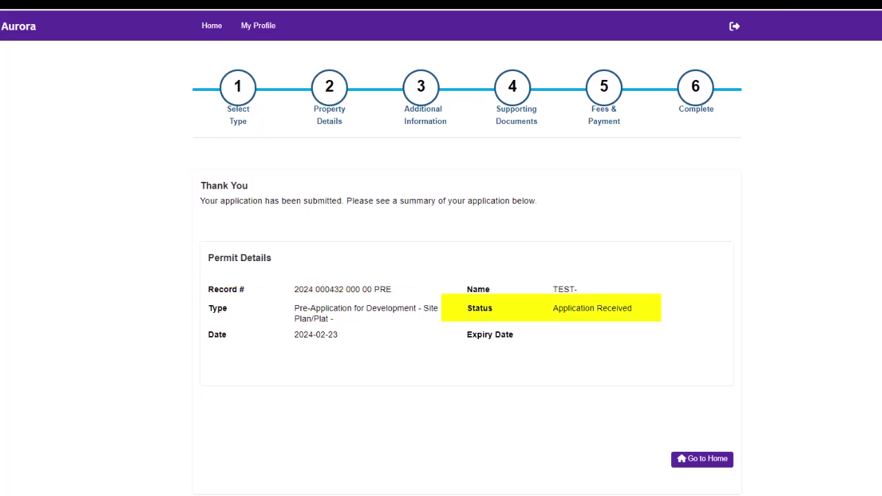
Go back to the home page and open the new permit's details under My Permits.
left_click(702, 460)
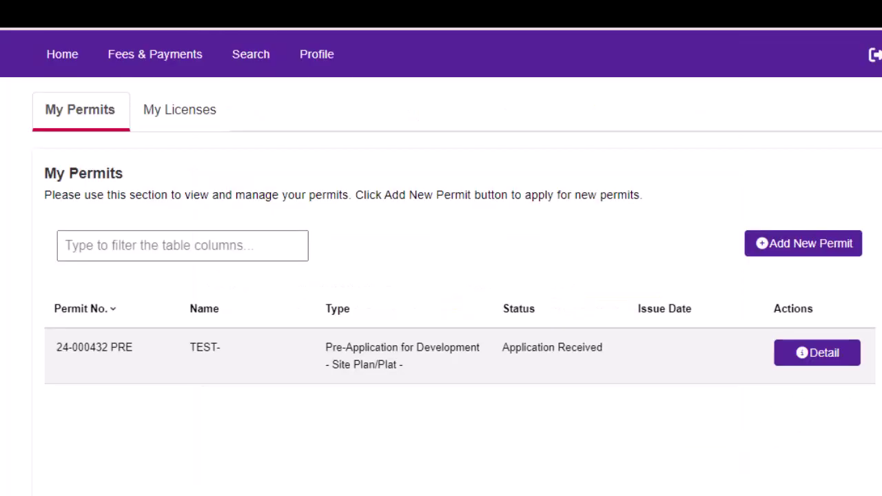
left_click(821, 355)
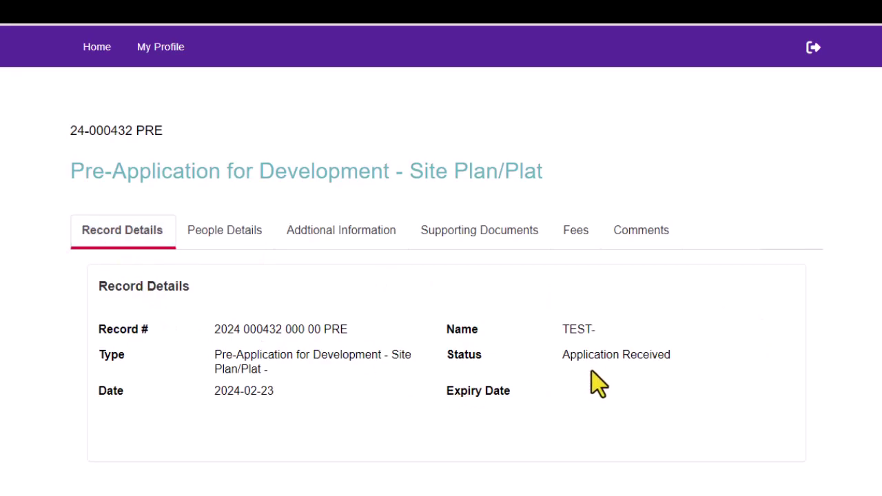
Review the People Details, Additional Information, Supporting Documents and Comments tabs.
left_click(215, 232)
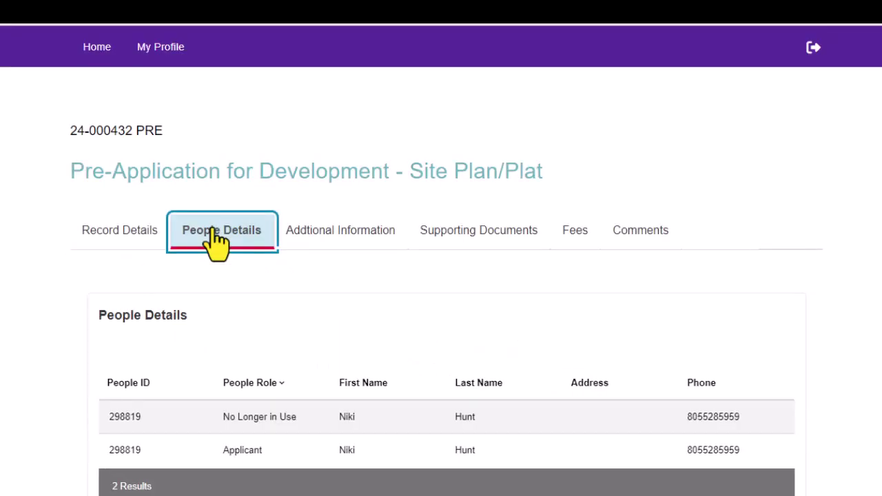
left_click(362, 233)
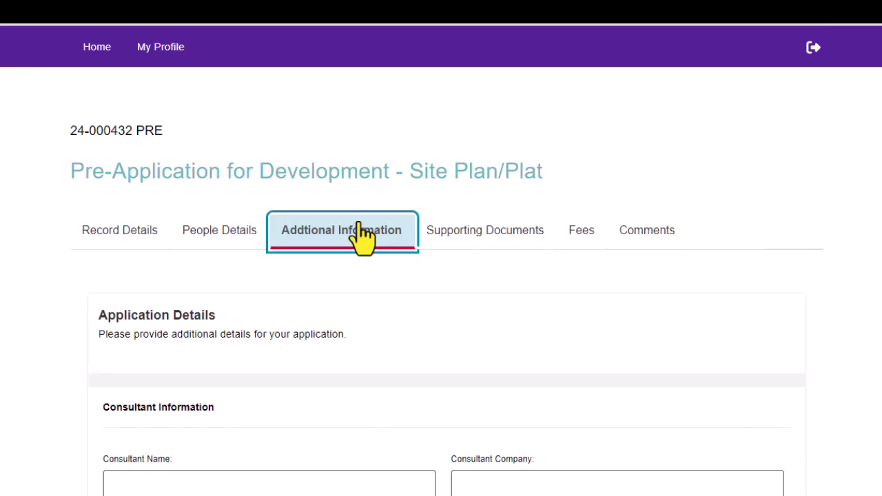
left_click(460, 237)
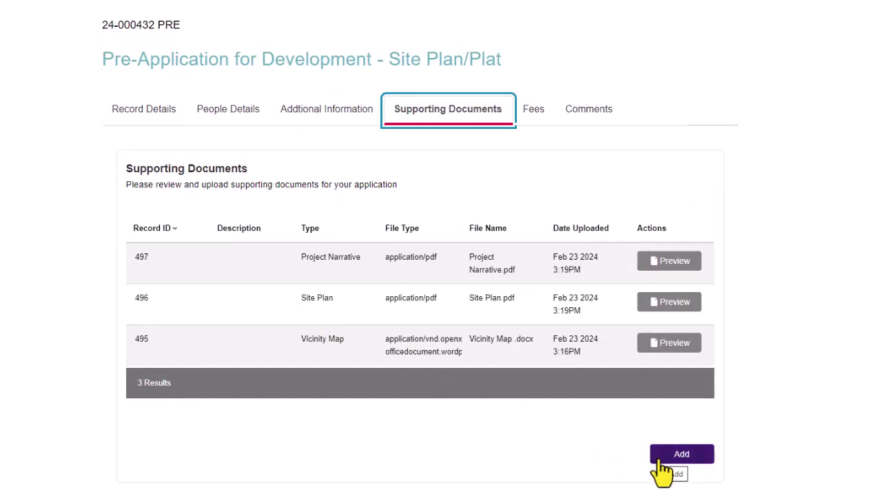
left_click(590, 112)
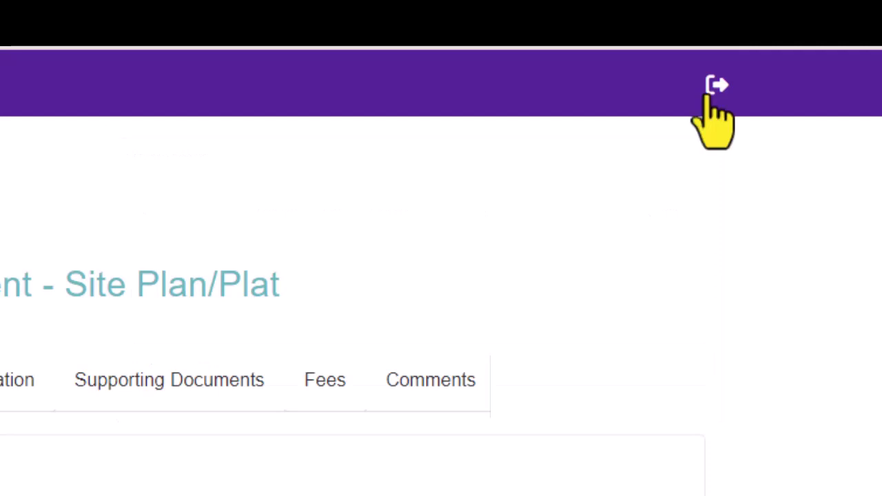
Log out of the portal with the header's logout icon.
left_click(715, 87)
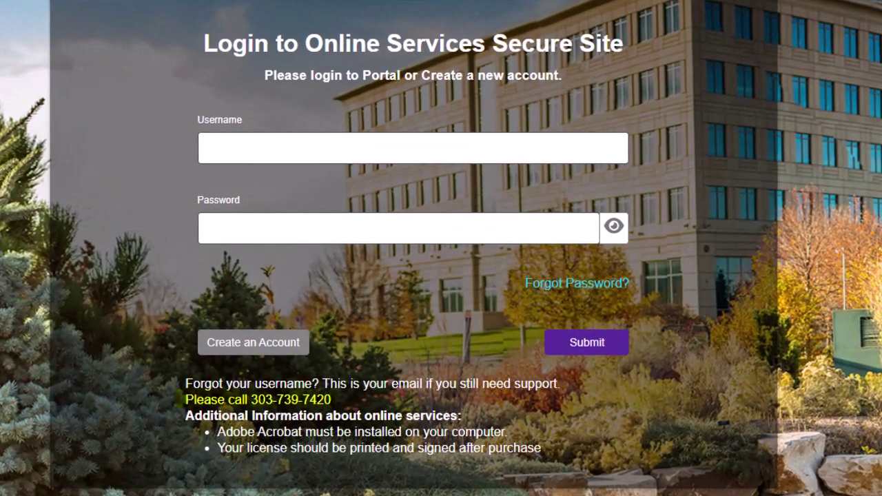